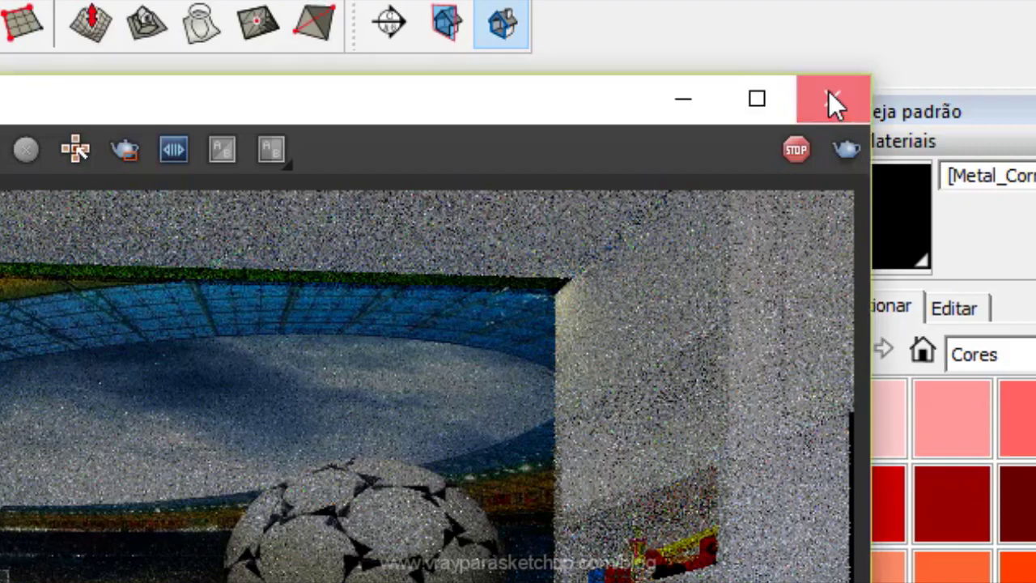
- Close the frame buffer, orbit toward the shelves, TV and desk, then reopen the frame buffer
left_click(827, 91)
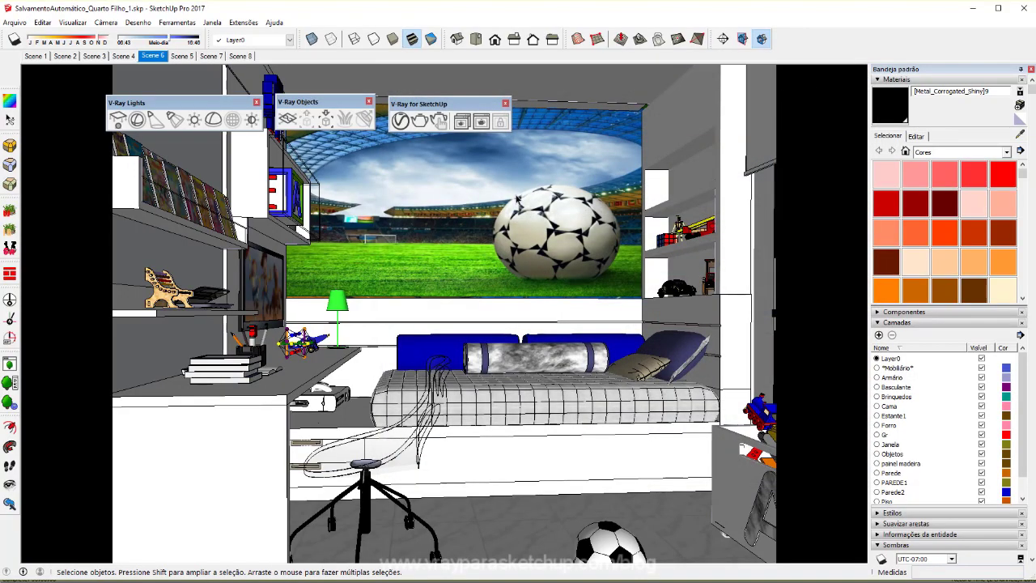
mouse_move(467, 297)
middle_mouse_down()
mouse_move(547, 322)
mouse_move(481, 375)
middle_mouse_up()
scroll(547, 322, "up", 3)
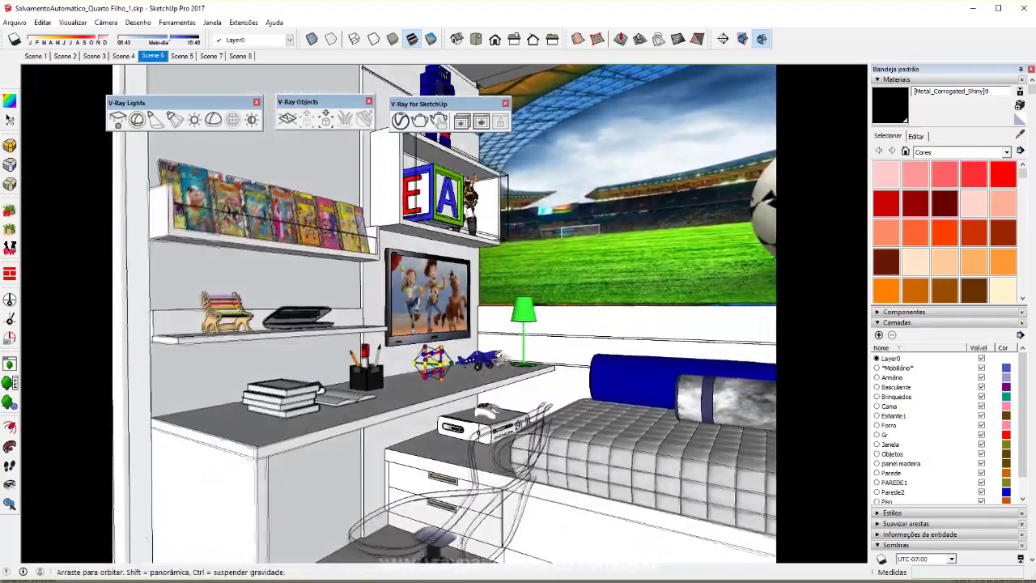
middle_click_drag(480, 374, 490, 329)
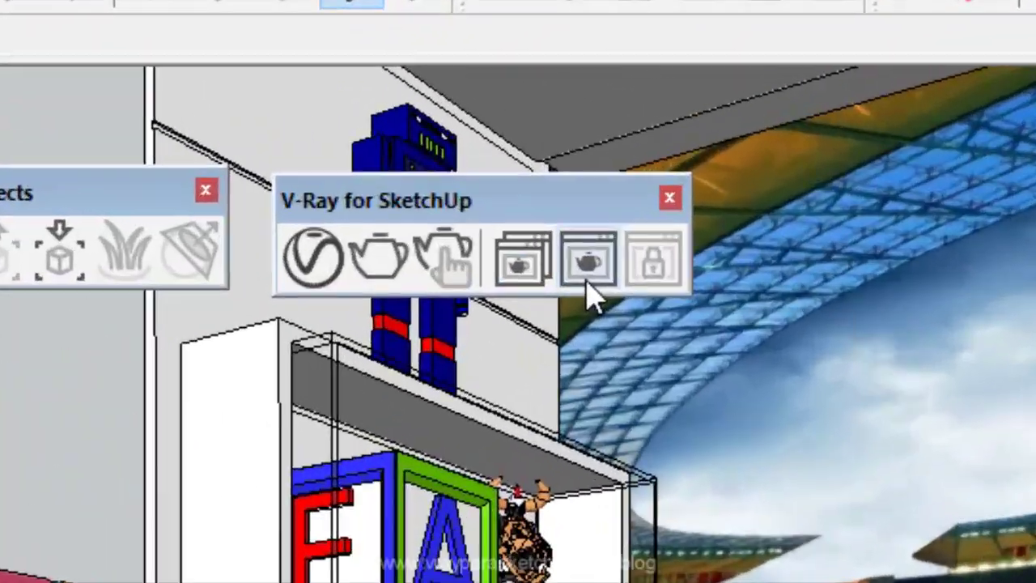
left_click(586, 271)
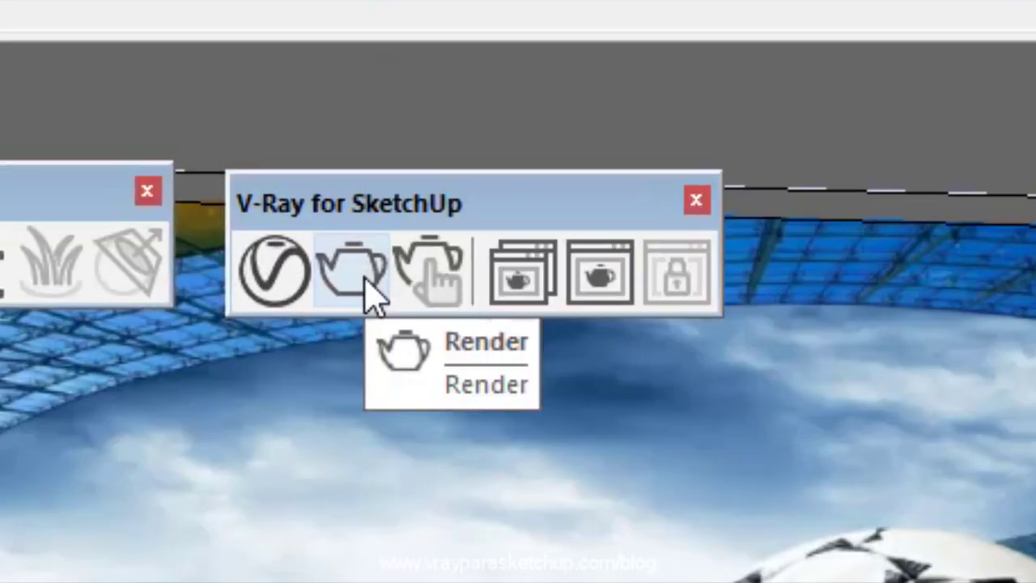
left_click(368, 279)
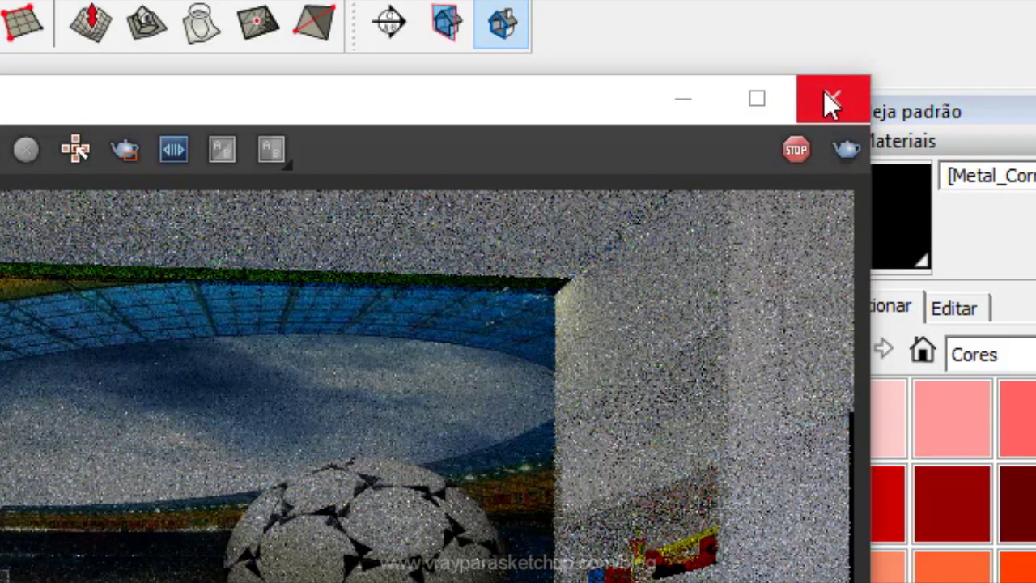
- Close the frame buffer, orbit and zoom toward the left shelf and desk, then reopen it
left_click(830, 101)
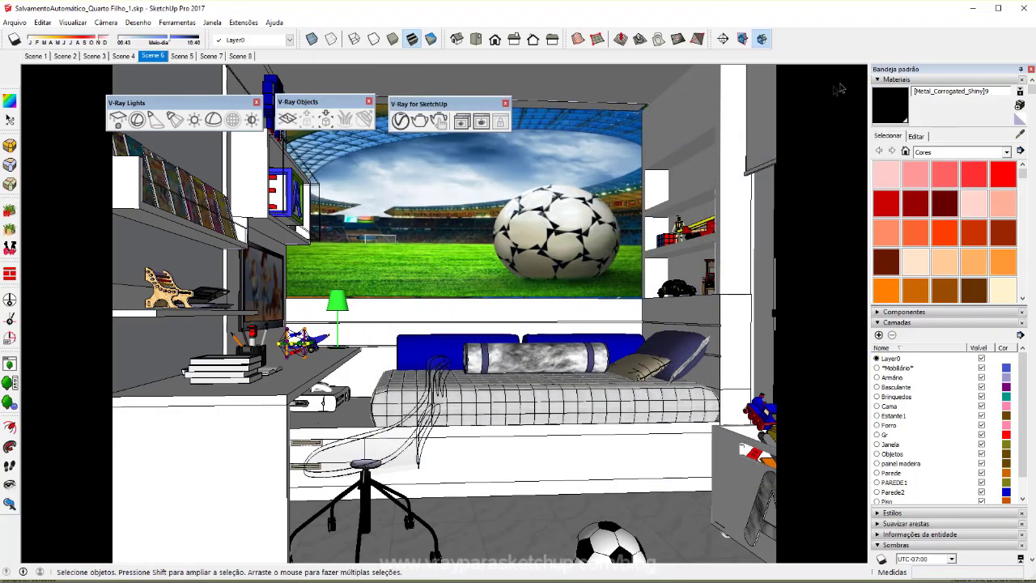
mouse_move(467, 296)
middle_mouse_down()
mouse_move(543, 326)
mouse_move(469, 378)
middle_mouse_up()
scroll(486, 303, "up", 3)
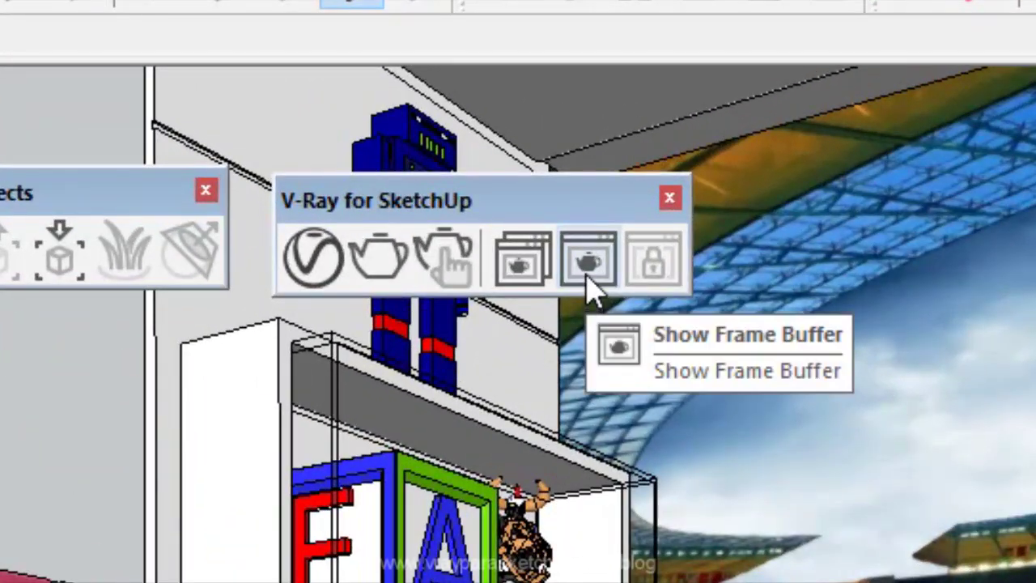
left_click(589, 261)
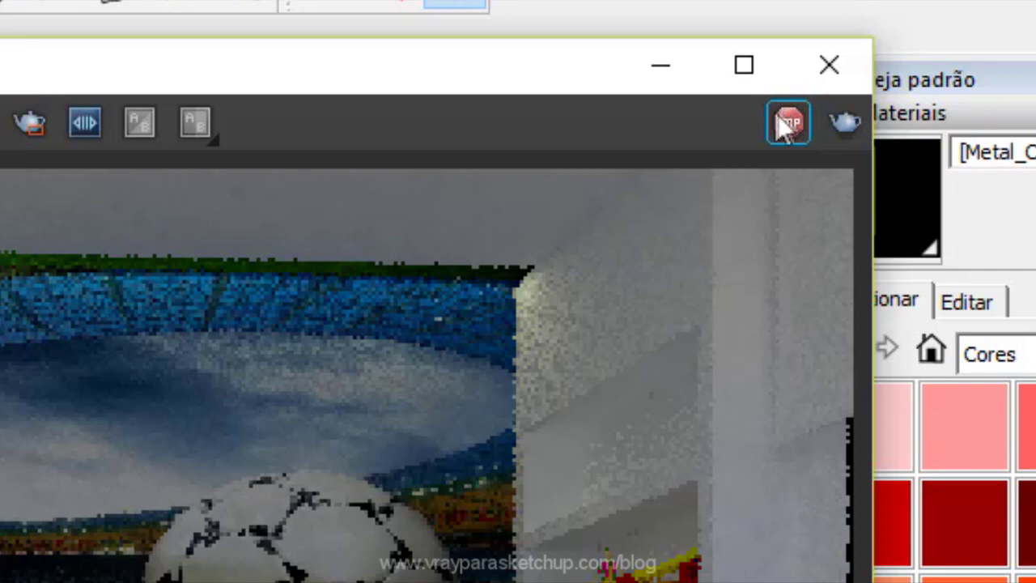
- Stop the running room render and close the V-Ray frame buffer window
left_click(789, 126)
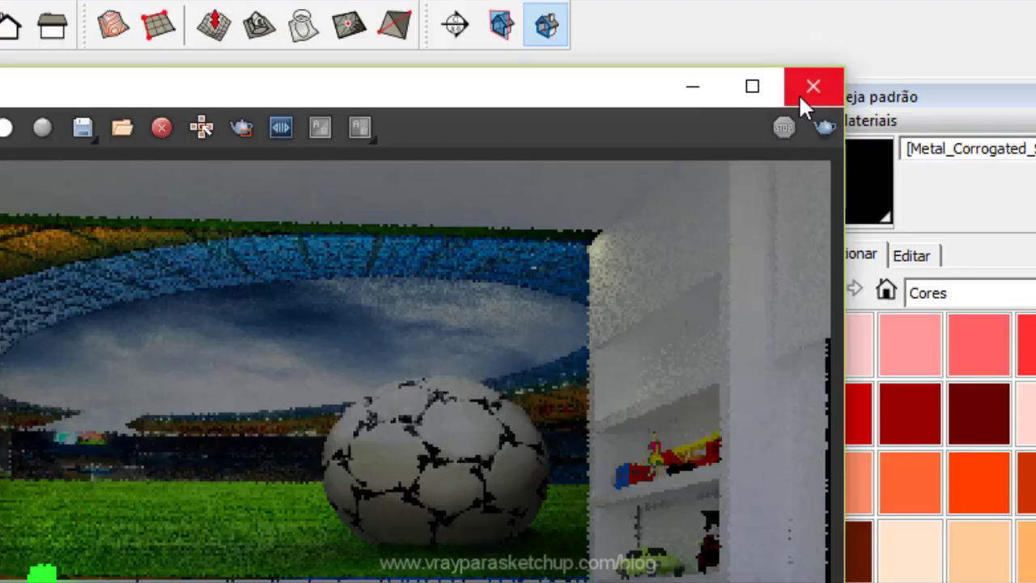
left_click(773, 99)
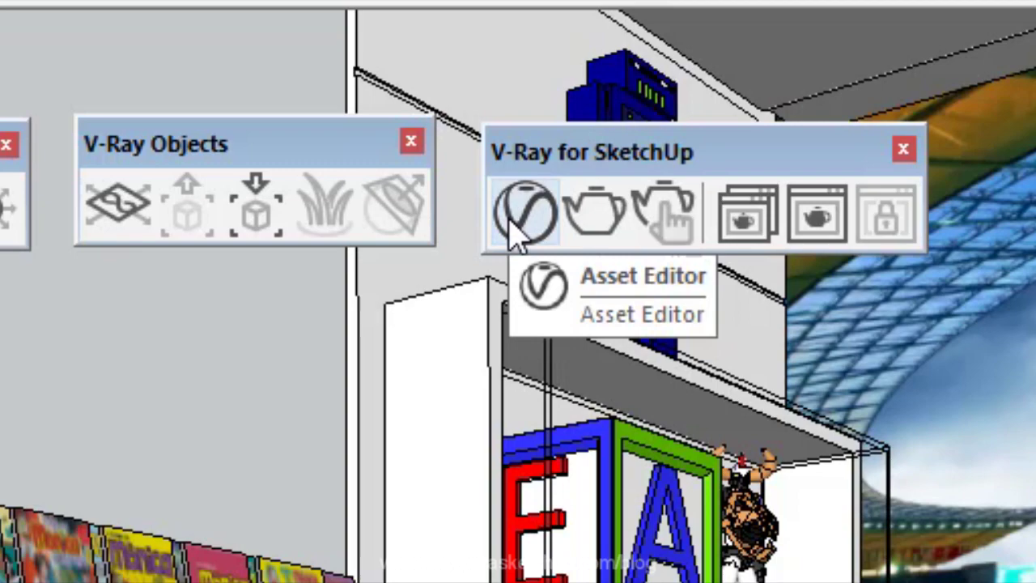
- Open the V-Ray Asset Editor, move it aside, and show the frame buffer from it
left_click(401, 121)
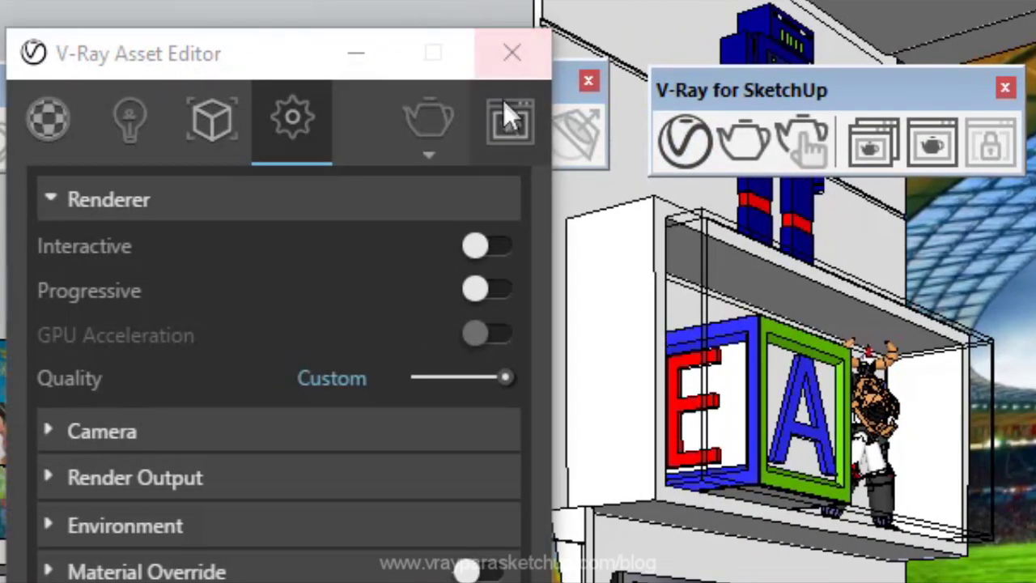
left_click_drag(292, 47, 389, 56)
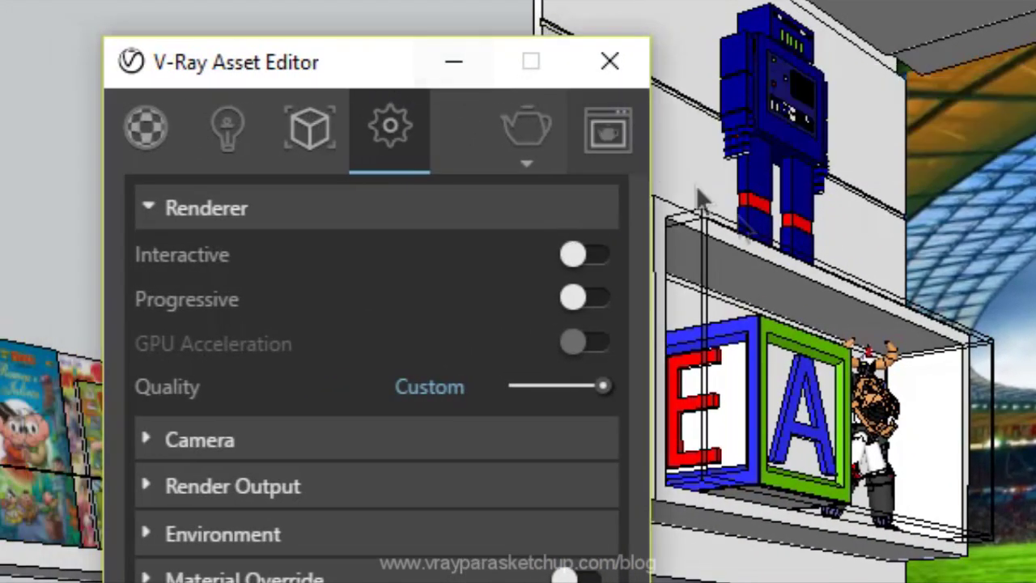
left_click(696, 185)
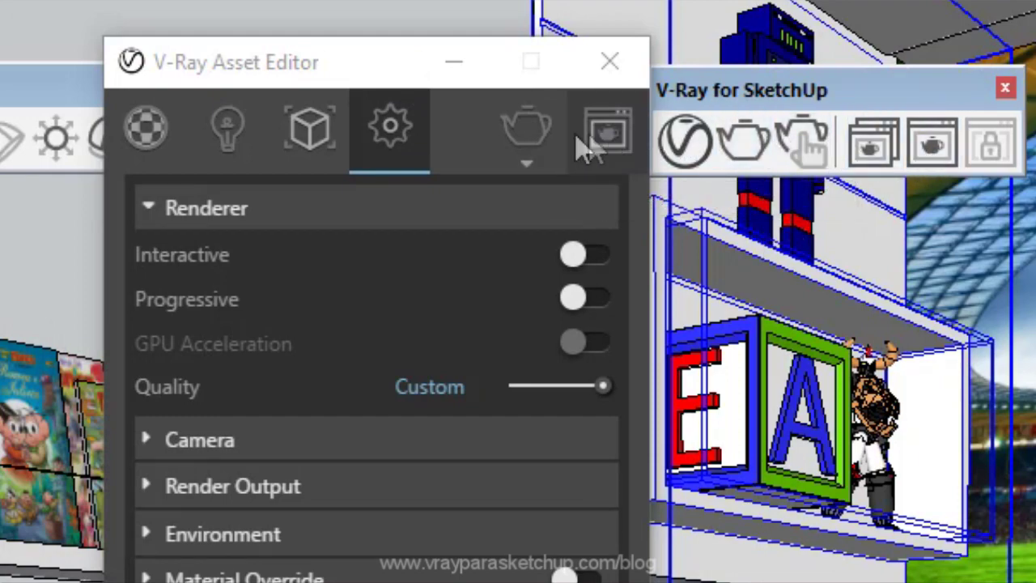
left_click(609, 135)
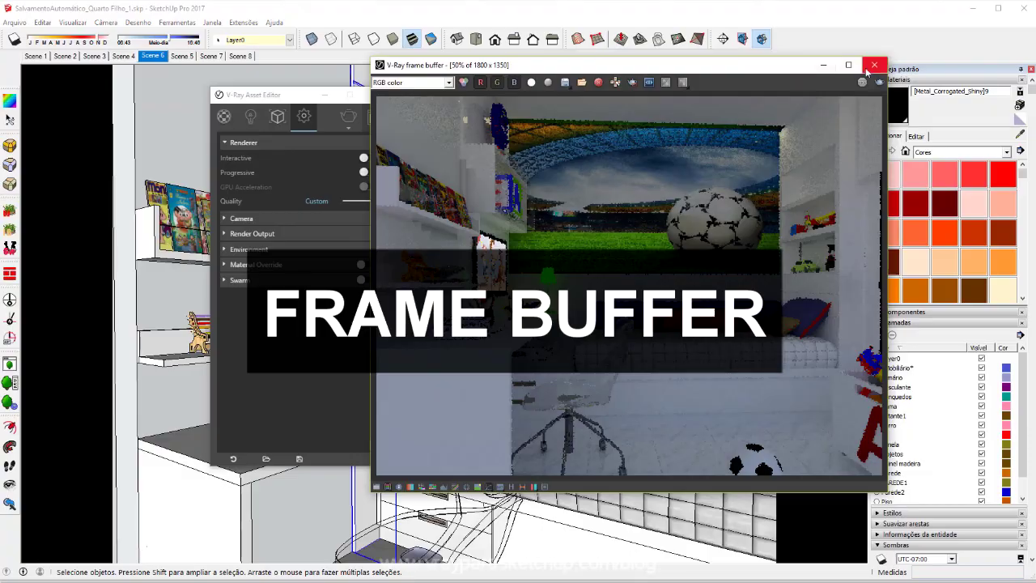
- Close both windows, then start a new render and show it in the frame buffer
left_click(872, 65)
left_click(377, 95)
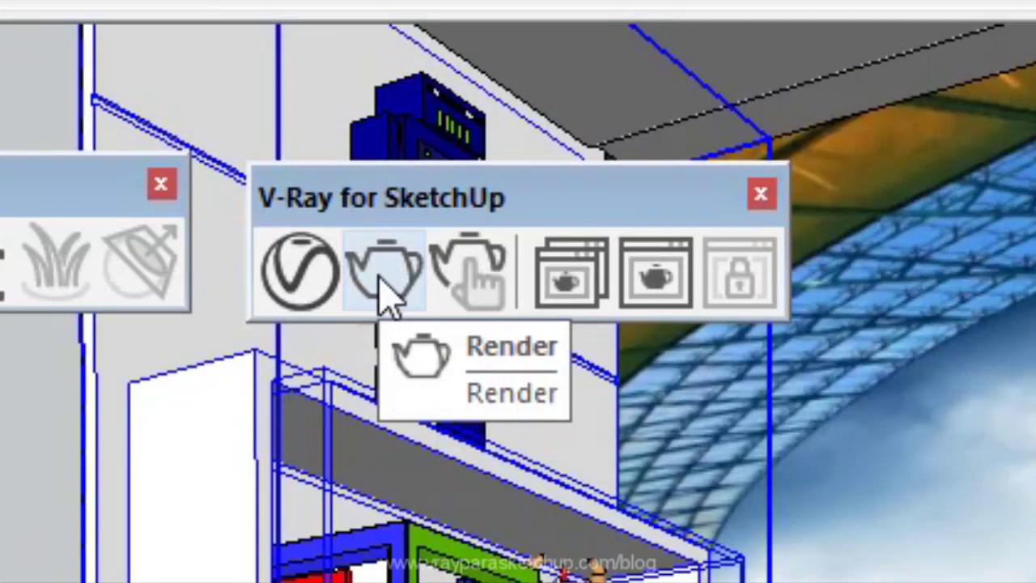
left_click(380, 288)
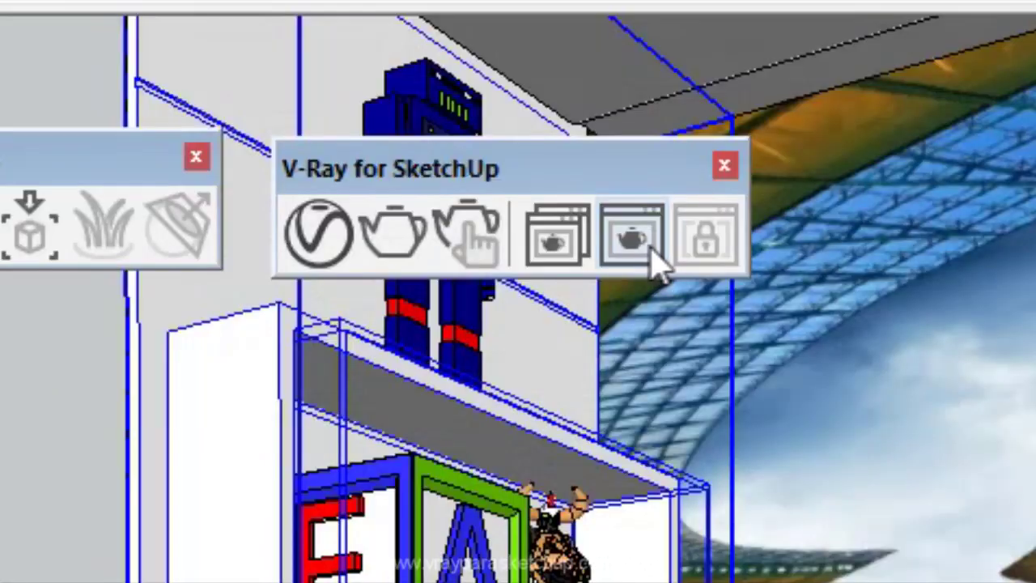
left_click(631, 237)
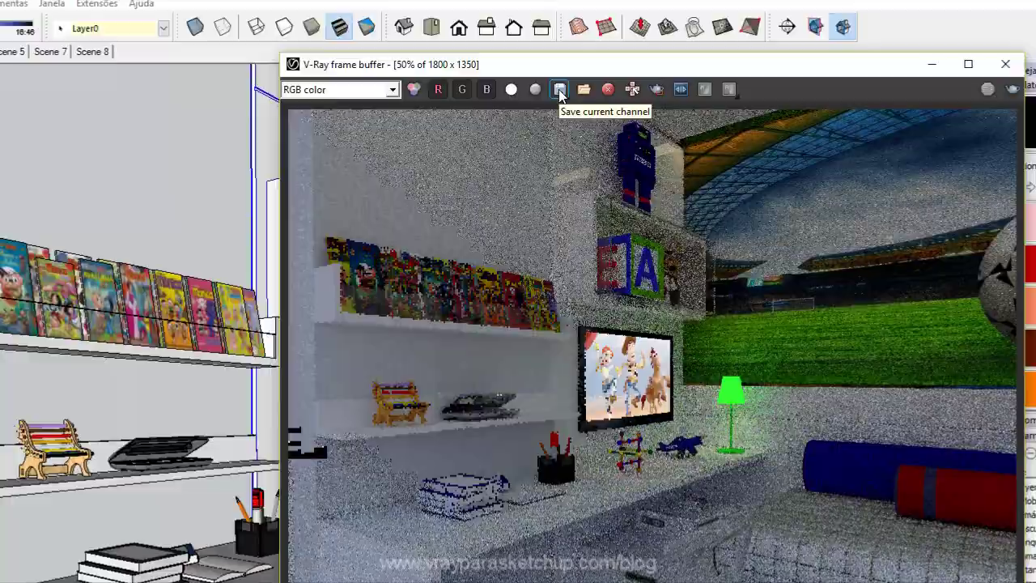
- Check the Save current channel file types, leaving PNG selected, without saving the render
left_click(565, 82)
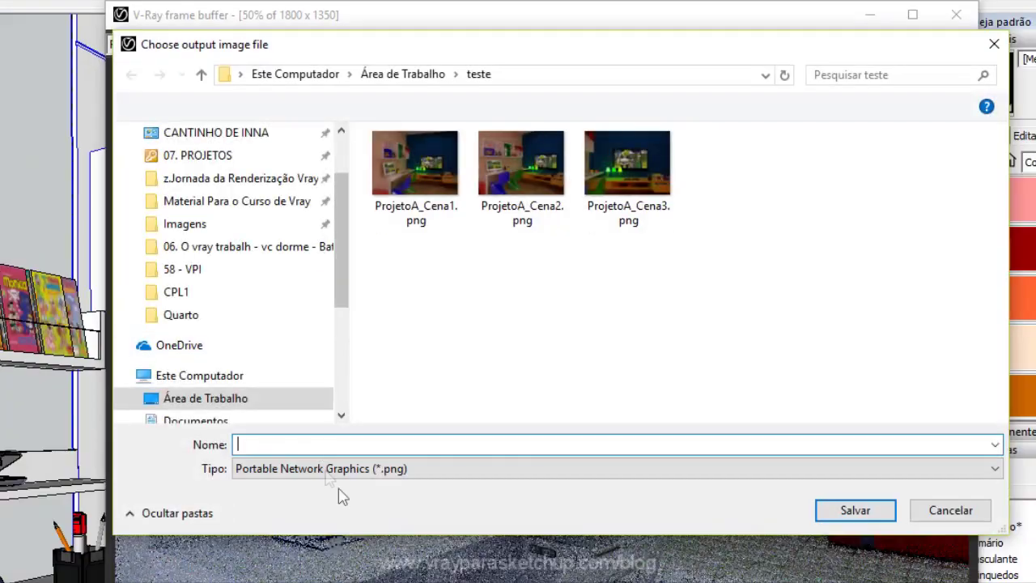
left_click(361, 479)
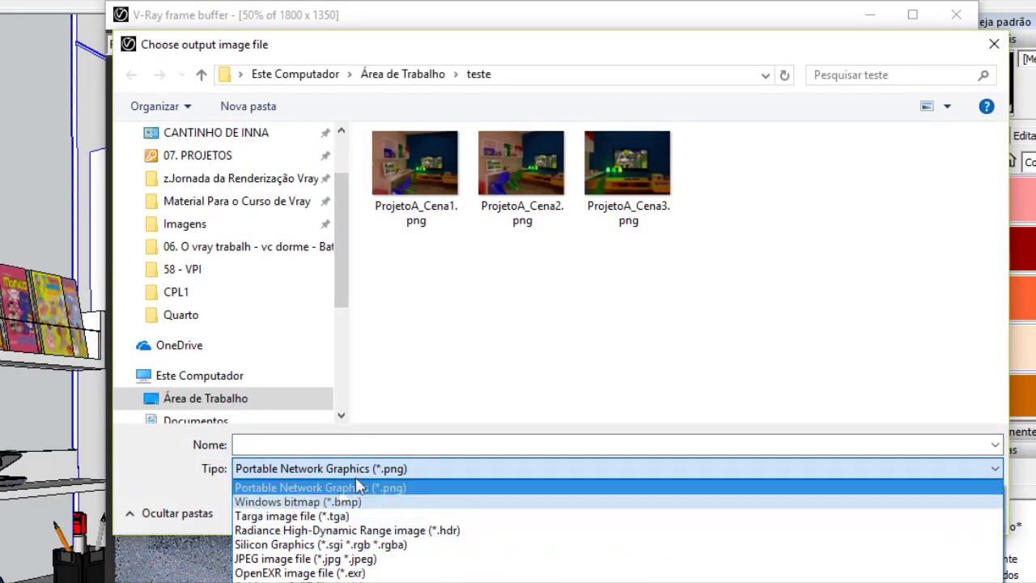
left_click(409, 463)
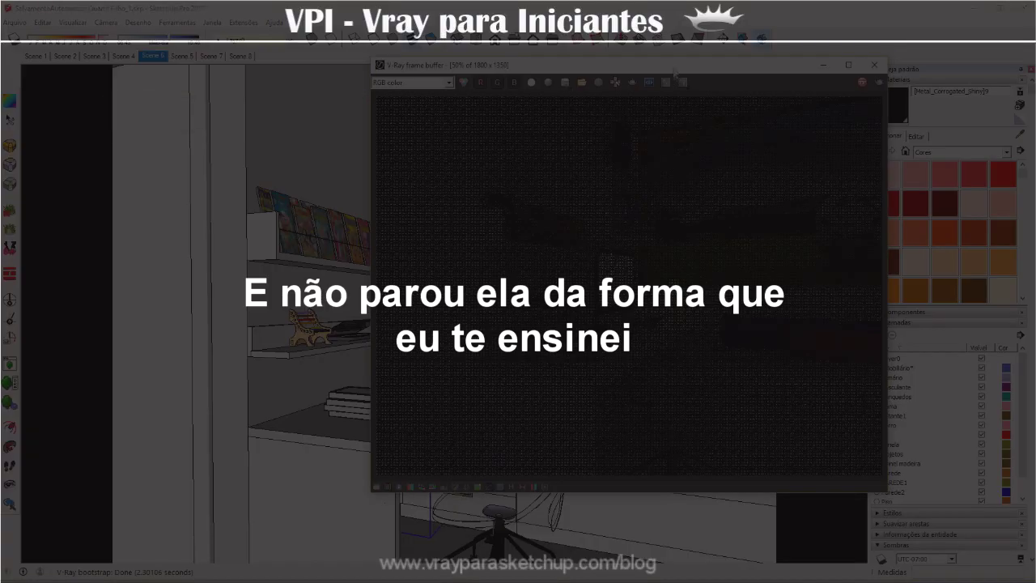
- Close the render window and orbit the bedroom view slightly to the left
left_click_drag(674, 72, 628, 79)
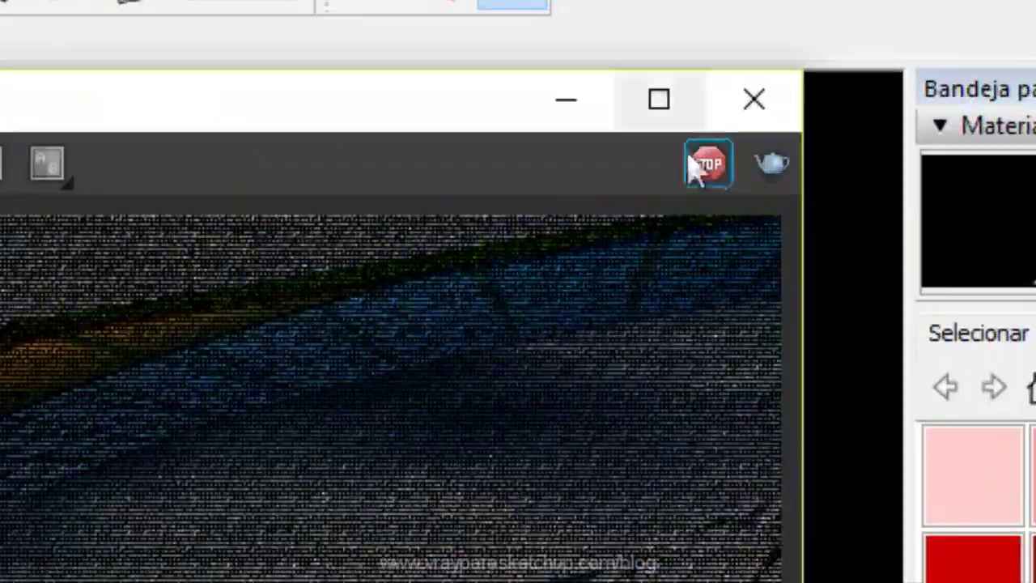
left_click(754, 98)
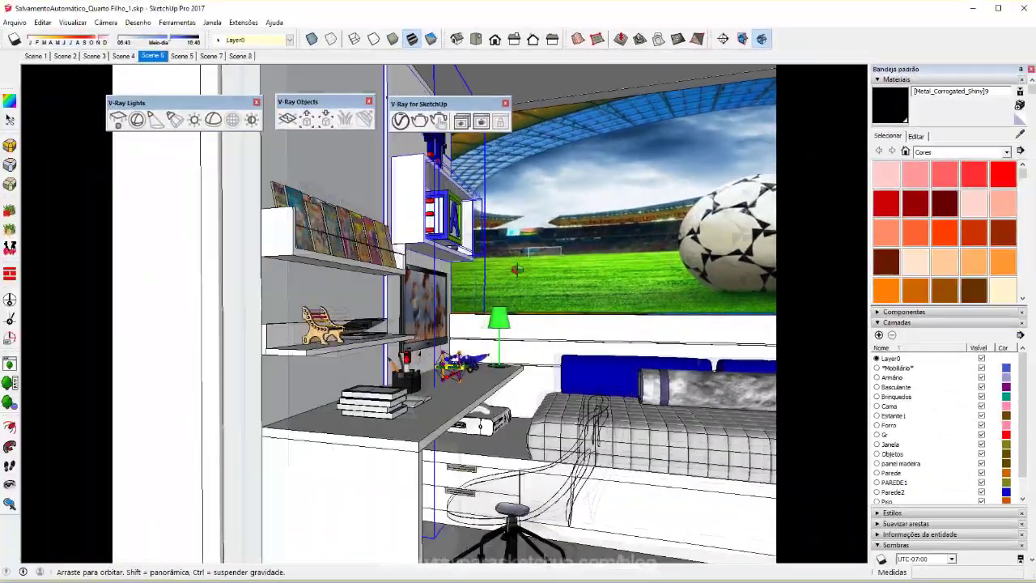
left_click_drag(516, 269, 507, 270)
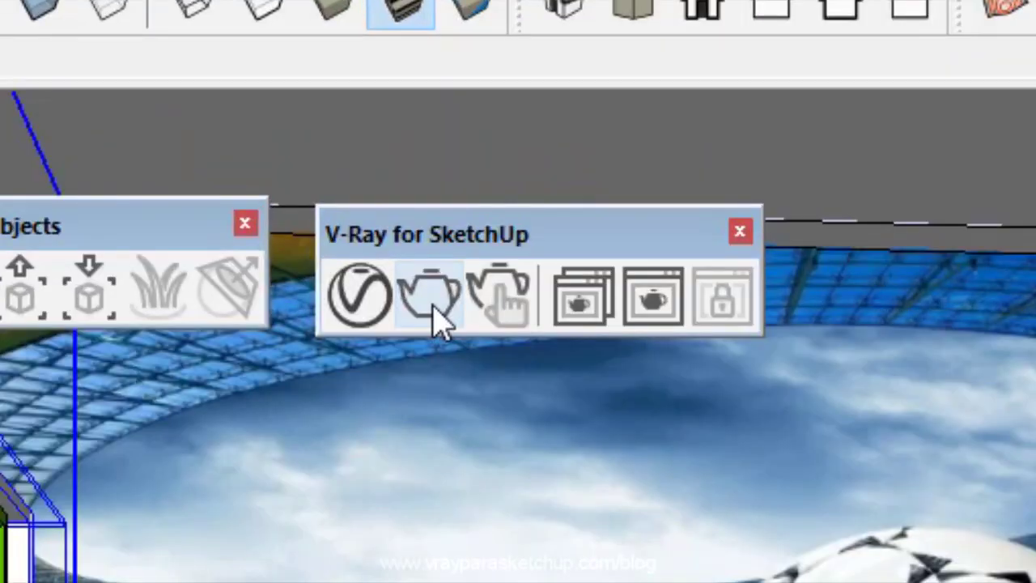
- Render Scene 6 again, repositioning the frame buffer window, and restart the render once more
left_click(434, 314)
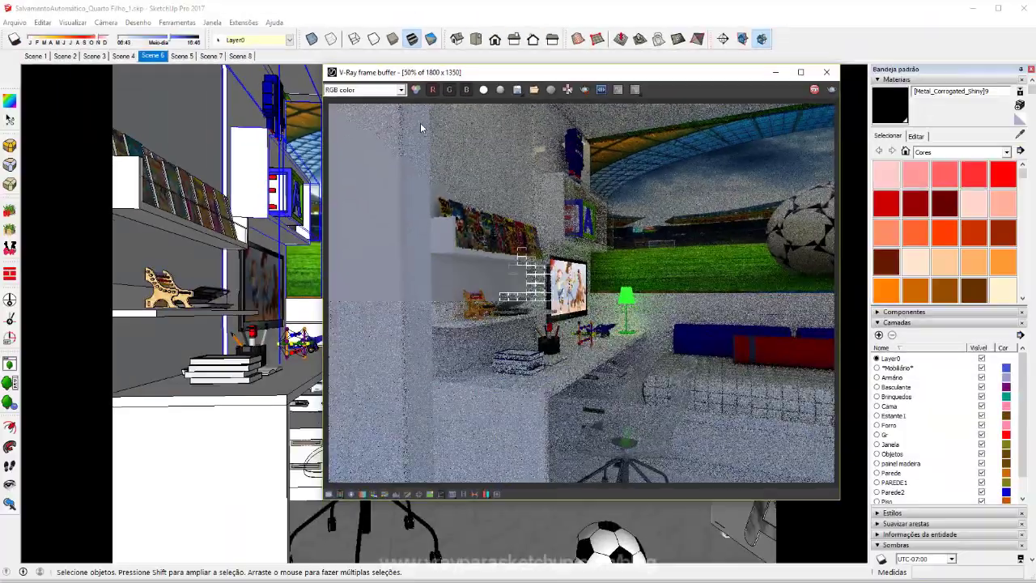
left_click_drag(587, 76, 803, 85)
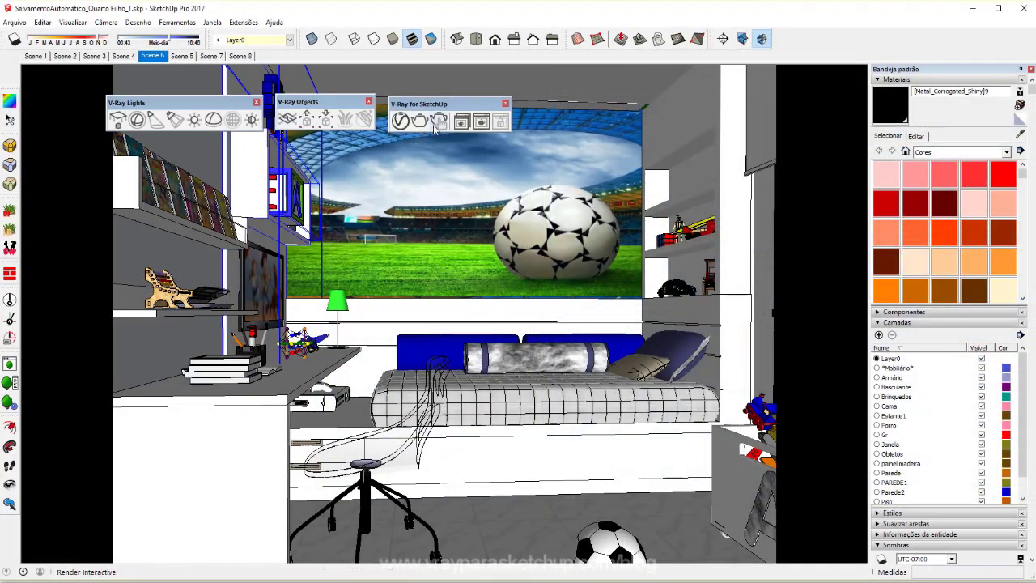
left_click(437, 122)
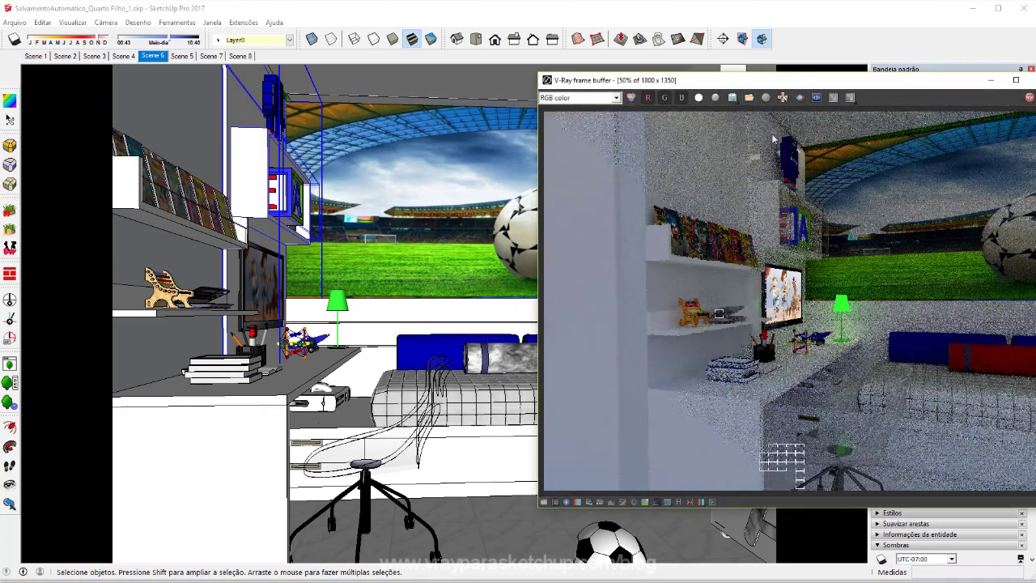
left_click_drag(791, 83, 692, 81)
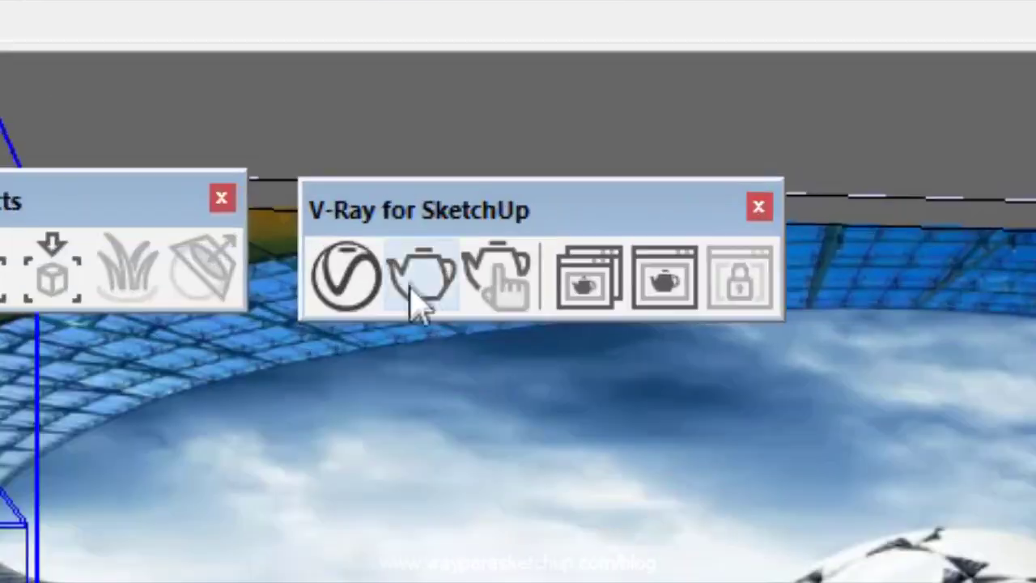
left_click(417, 303)
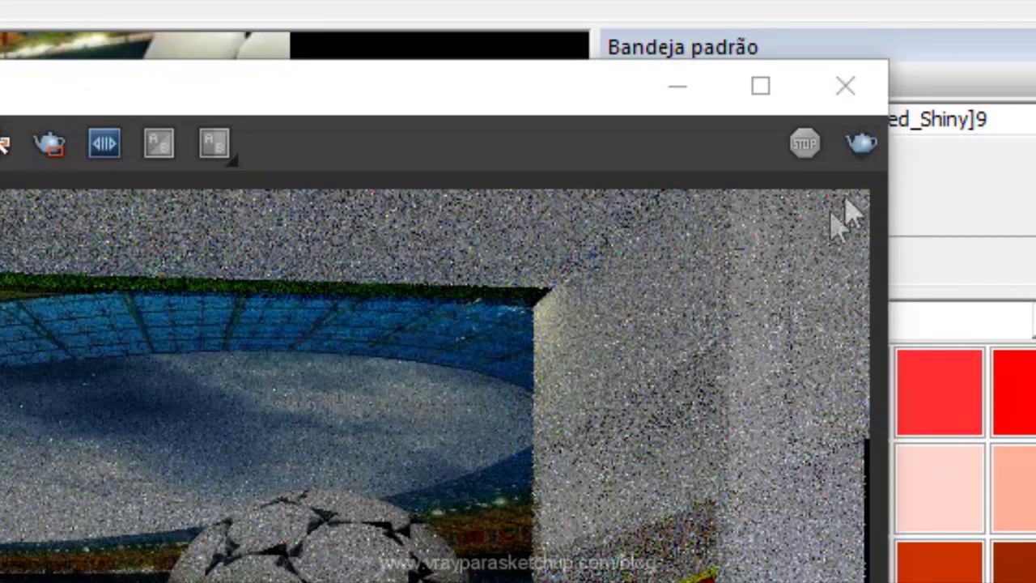
- Restart the render, then minimize the Progress window and the frame buffer
left_click(863, 151)
left_click(547, 201)
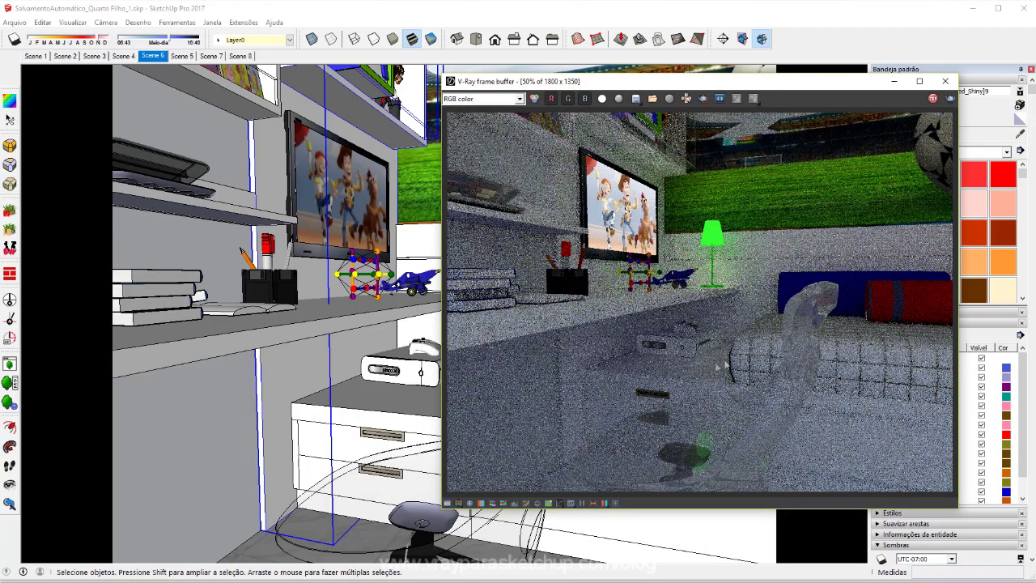
left_click(945, 81)
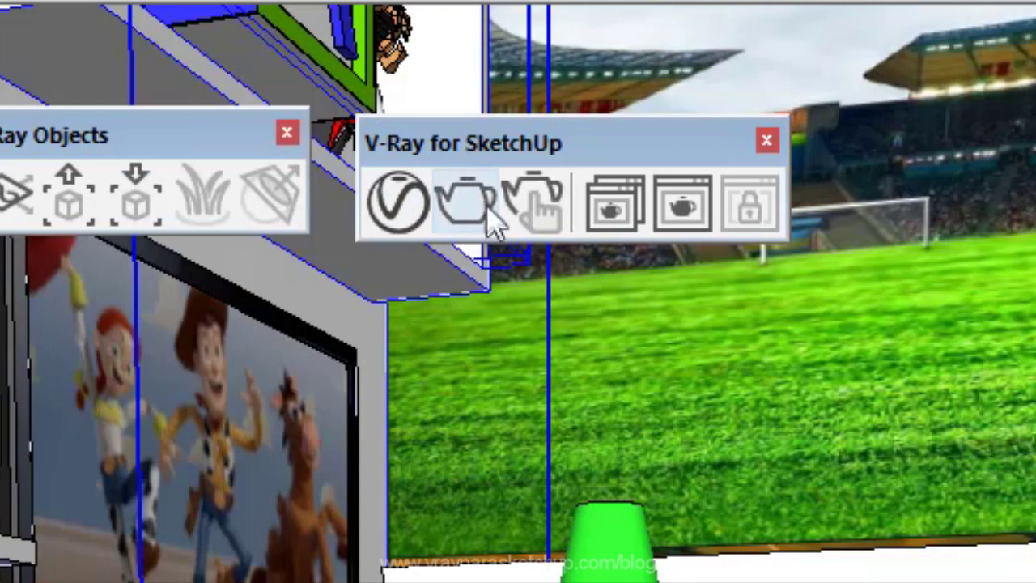
- Render again, minimize the frame buffer, and open the Asset Editor's render settings, shifted left
left_click(478, 206)
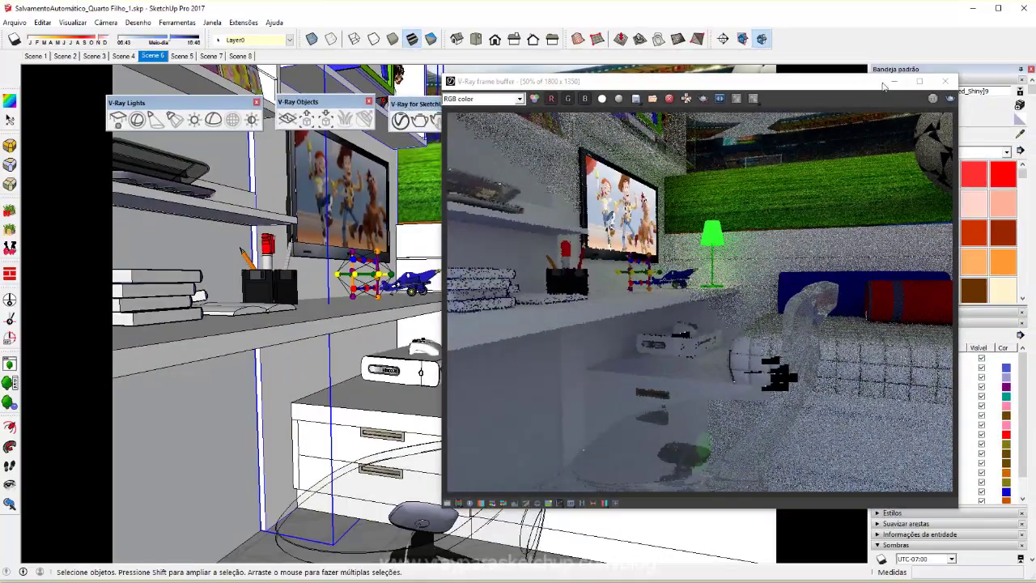
left_click(883, 82)
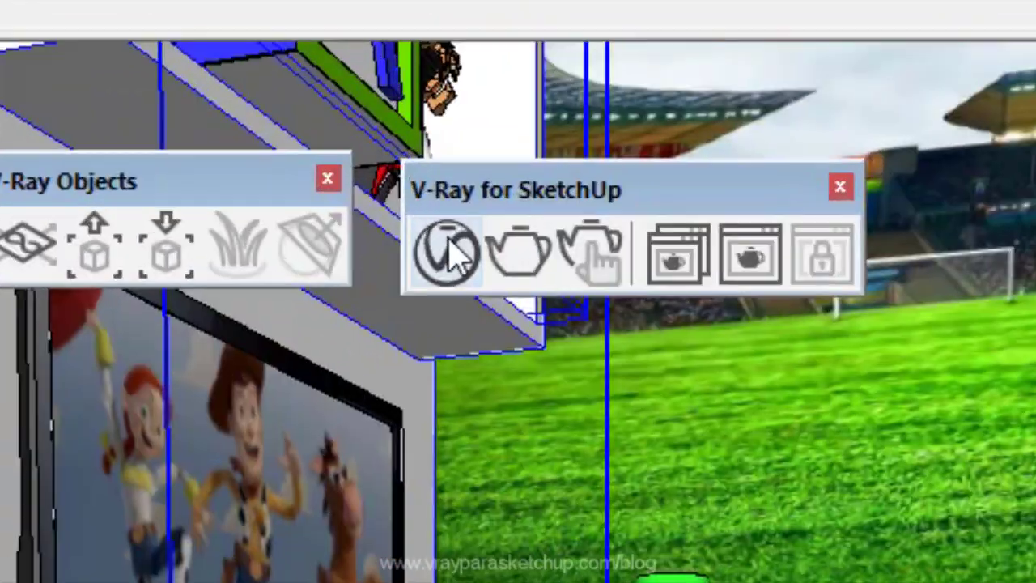
left_click(450, 252)
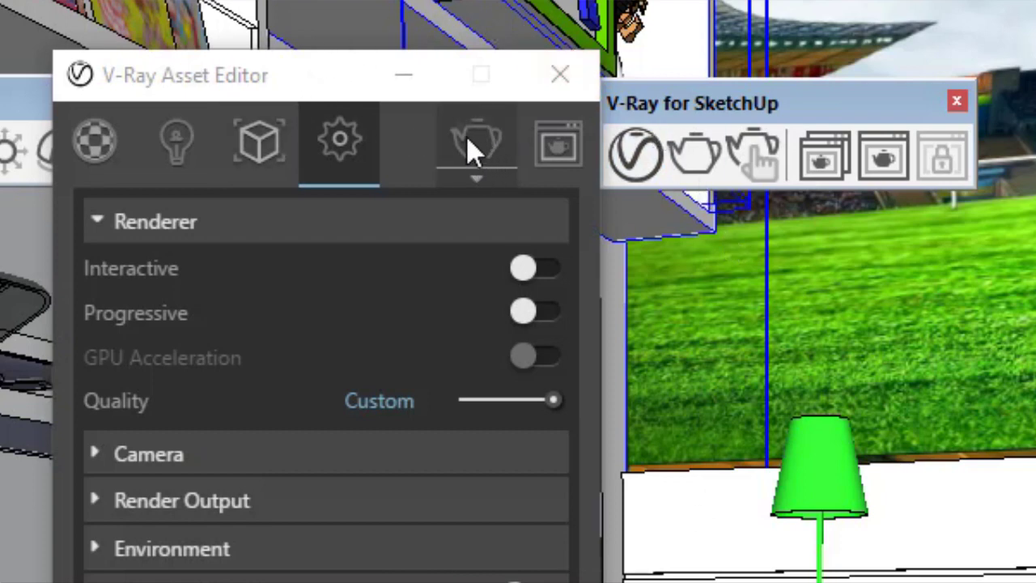
left_click_drag(412, 81, 351, 81)
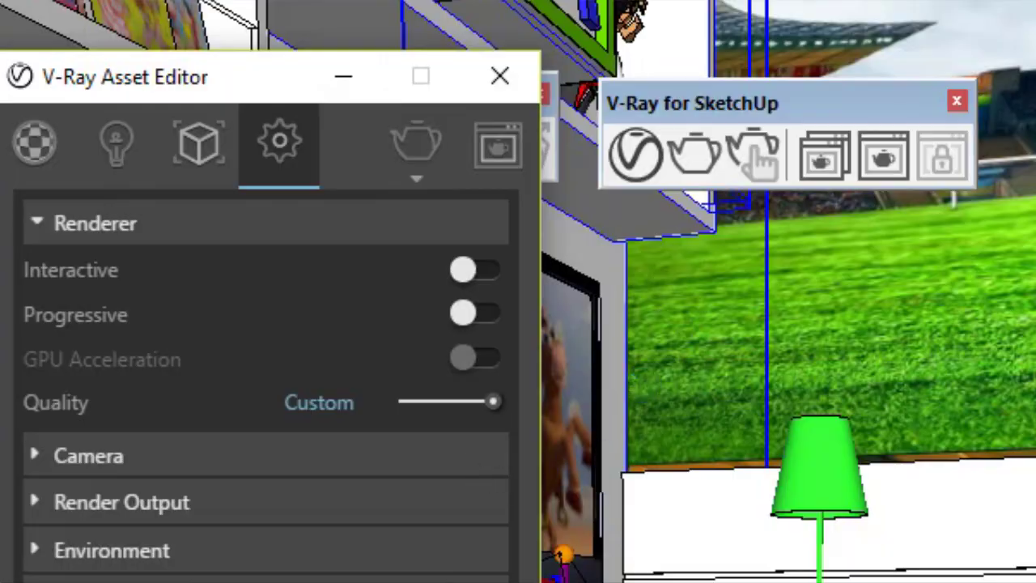